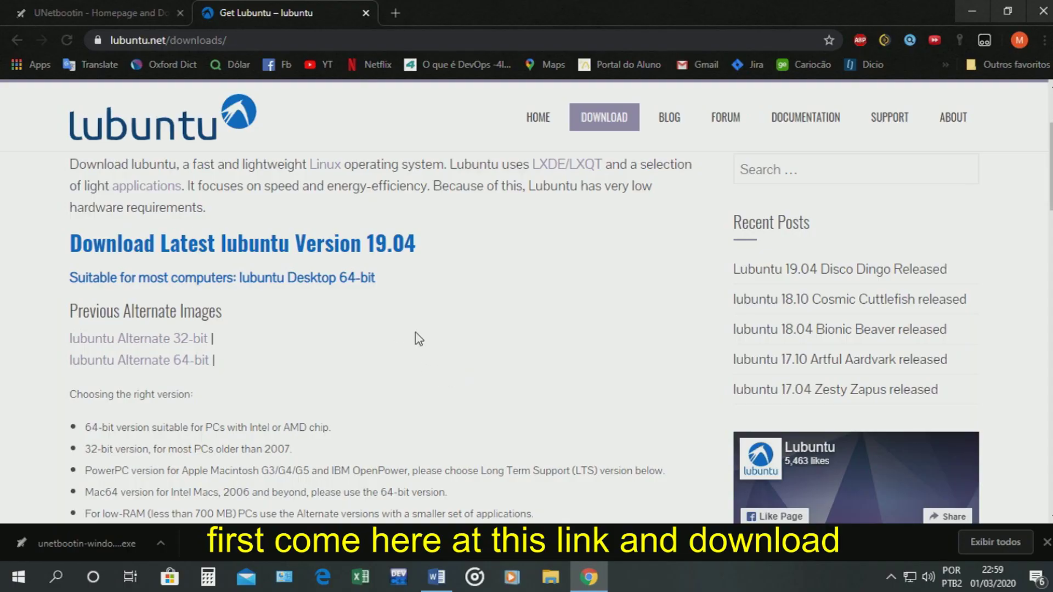
- Start downloading the lubuntu Alternate 64-bit ISO from the lubuntu.net downloads page
left_click(165, 40)
left_click(475, 318)
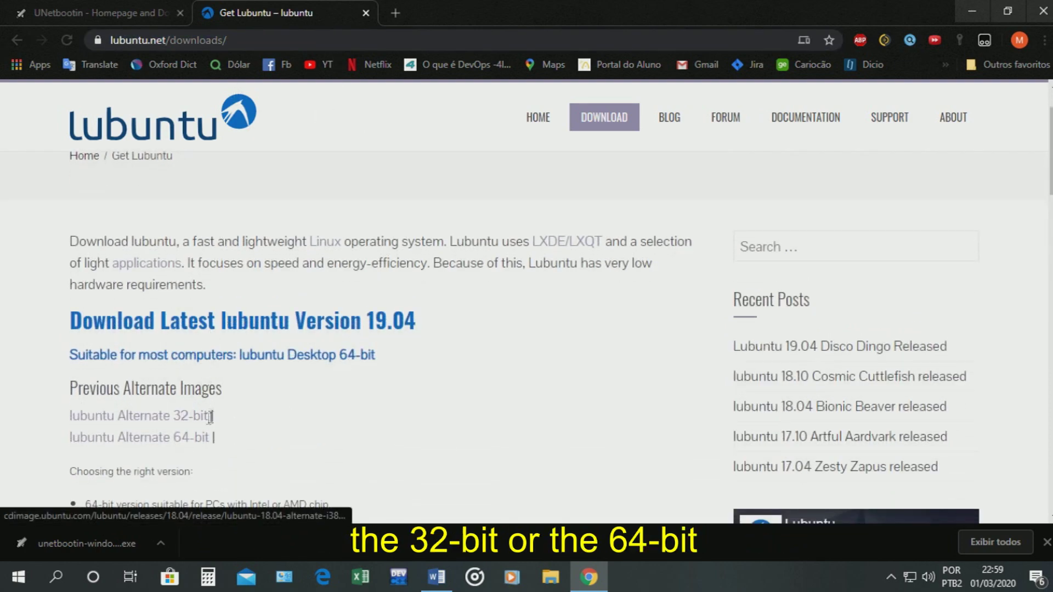
scroll(95, 438, "down", 1)
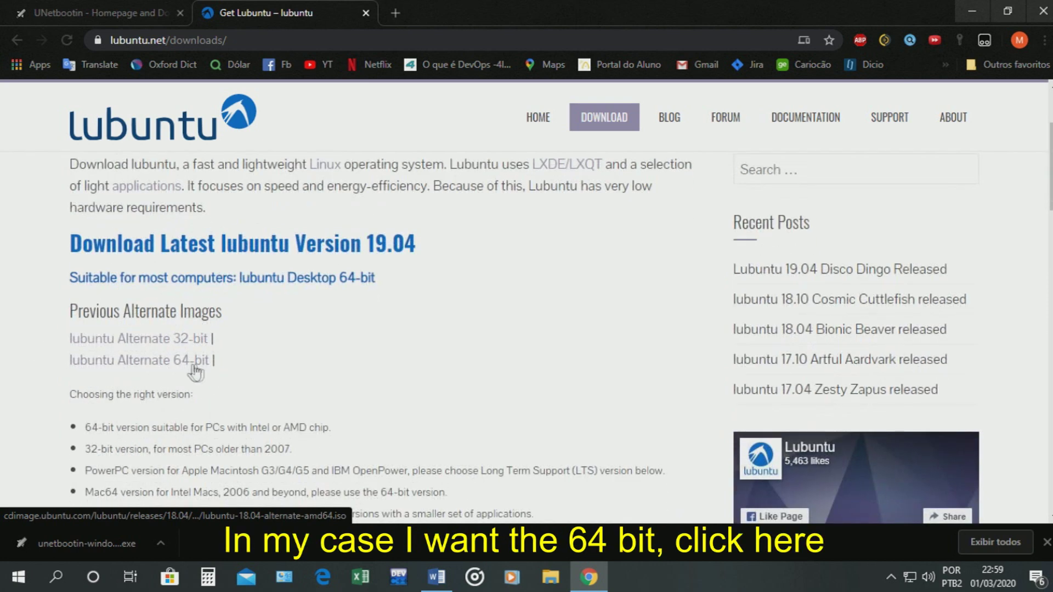
left_click(192, 366)
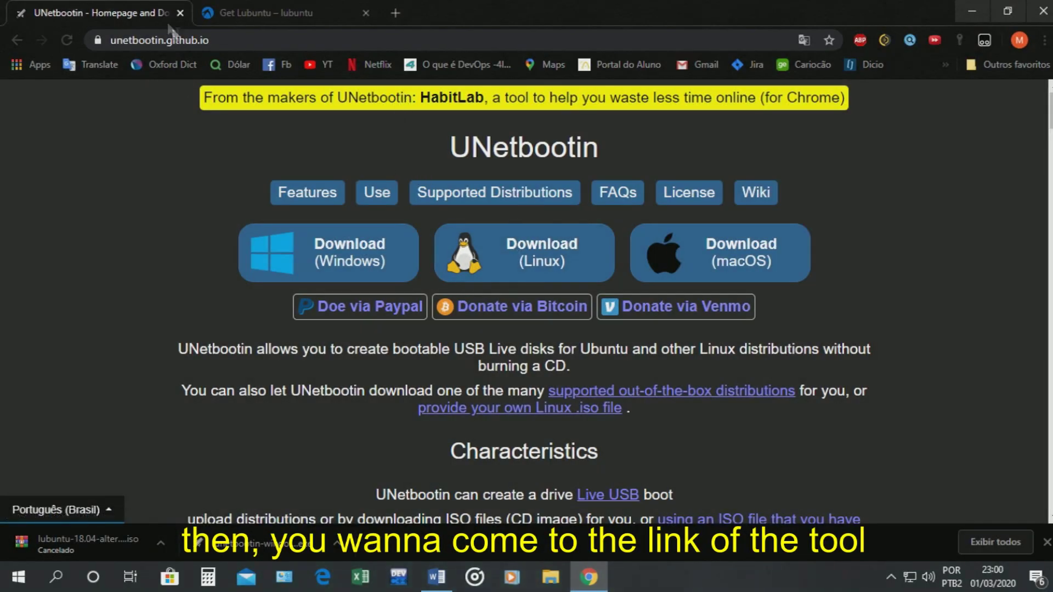
- Start the UNetbootin 'Download (Windows)' installer download from the UNetbootin homepage tab
left_click(169, 40)
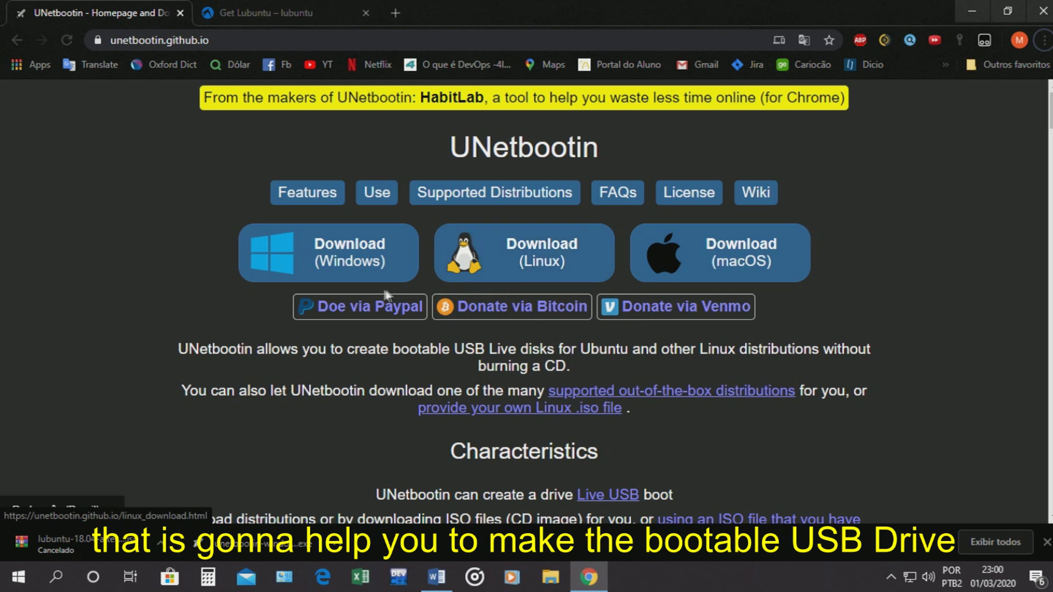
left_click(324, 264)
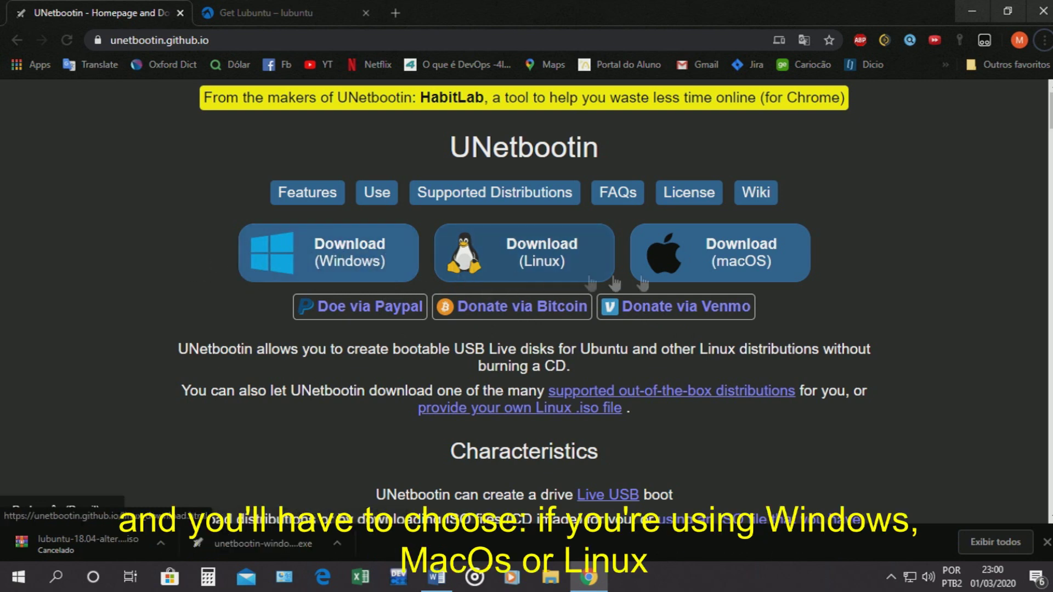
left_click(315, 264)
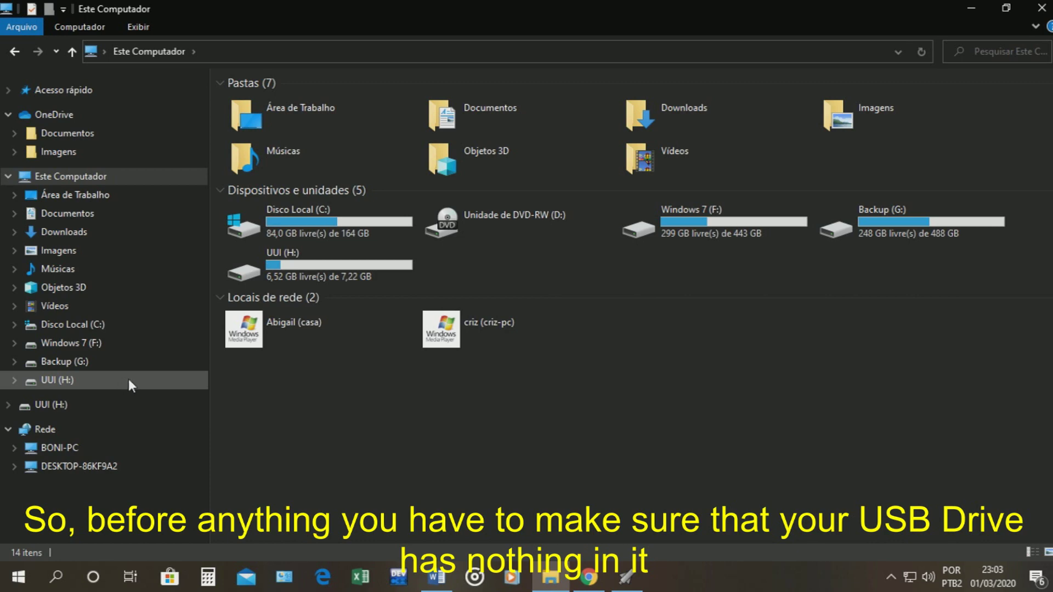
- Open the 'Formatar...' dialog for the UUI (H:) USB drive
left_click(129, 380)
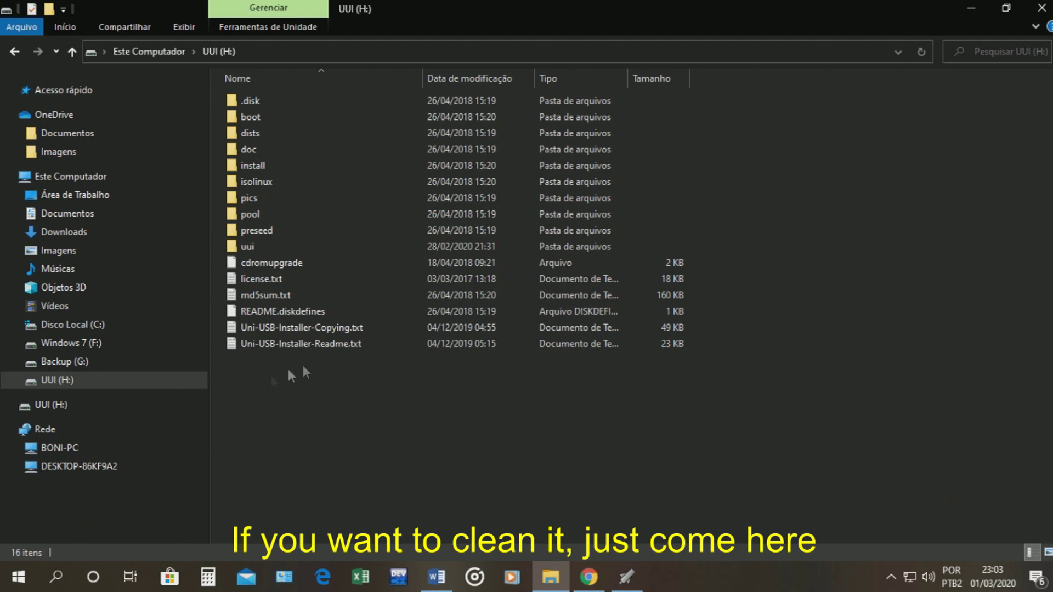
right_click(166, 377)
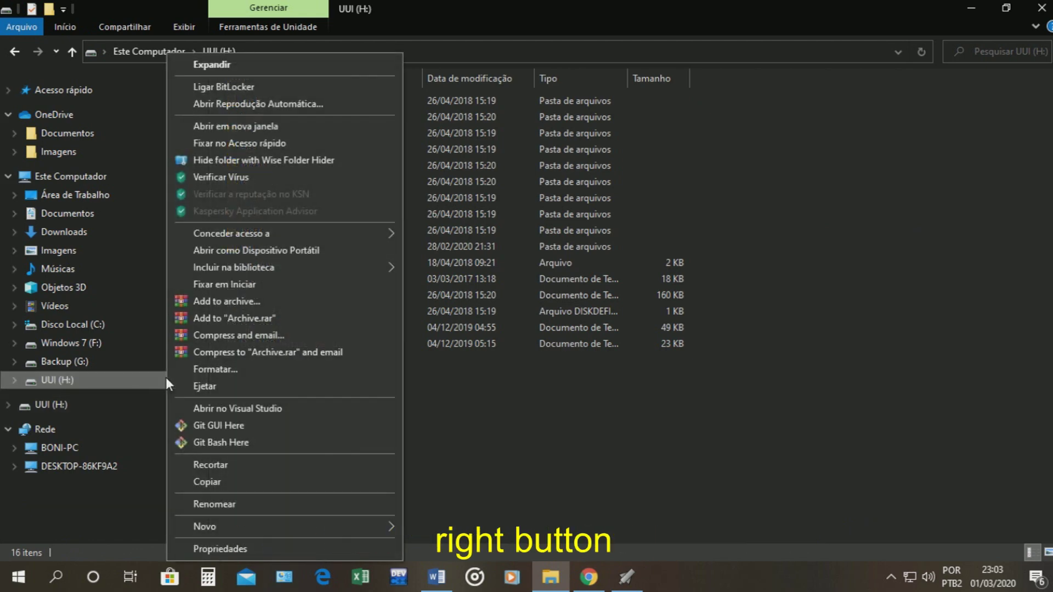
left_click(221, 373)
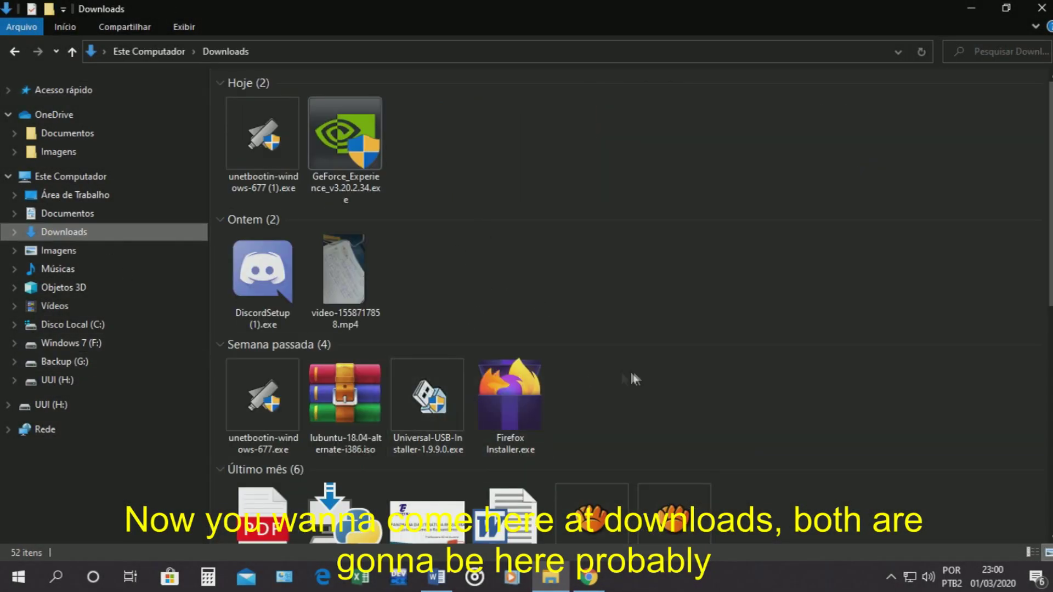
- Select the lubuntu ISO, then unetbootin-windows-677 (1).exe, in the Downloads folder
left_click(362, 407)
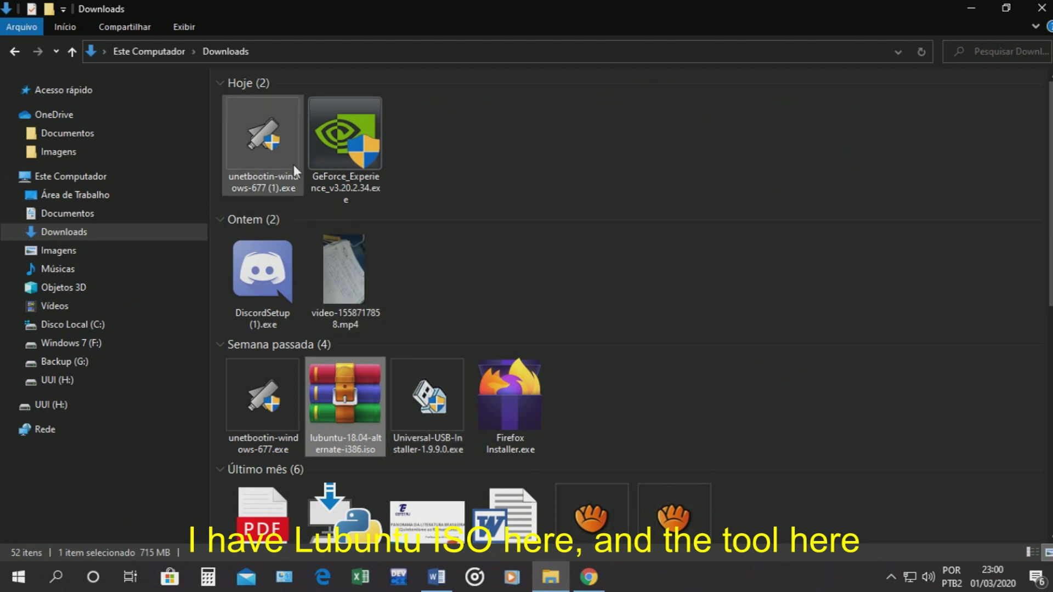
left_click(273, 168)
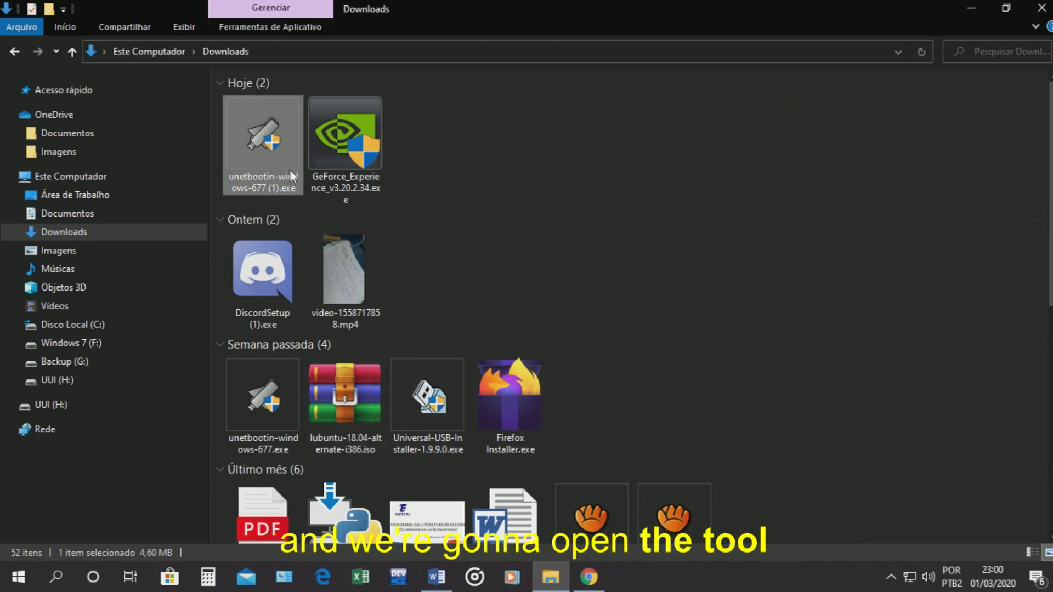
- Launch UNetbootin and choose Lubuntu as the distribution
double_click(276, 158)
left_click(481, 391)
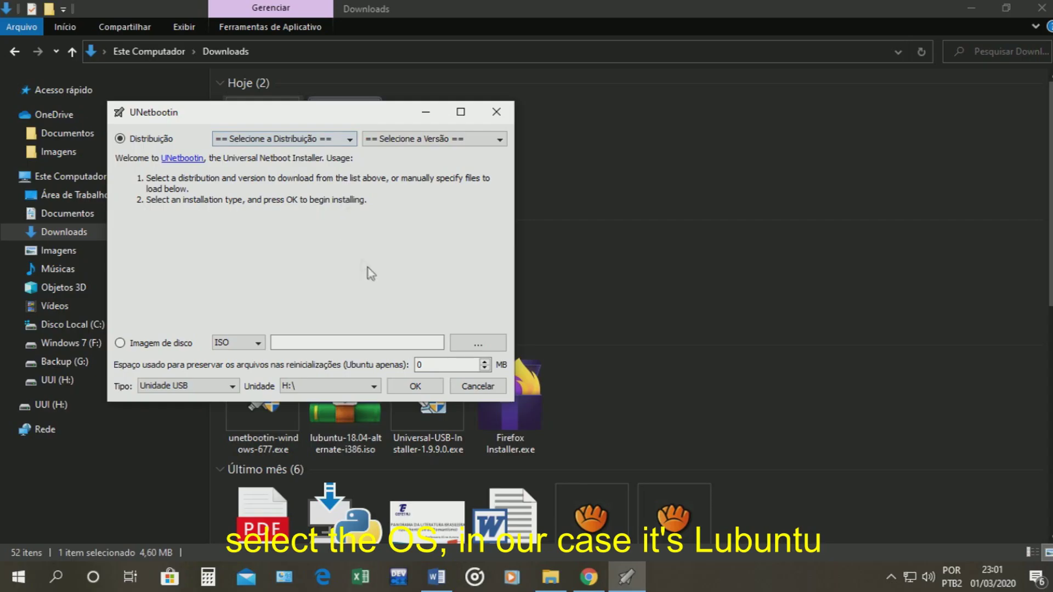
left_click(346, 139)
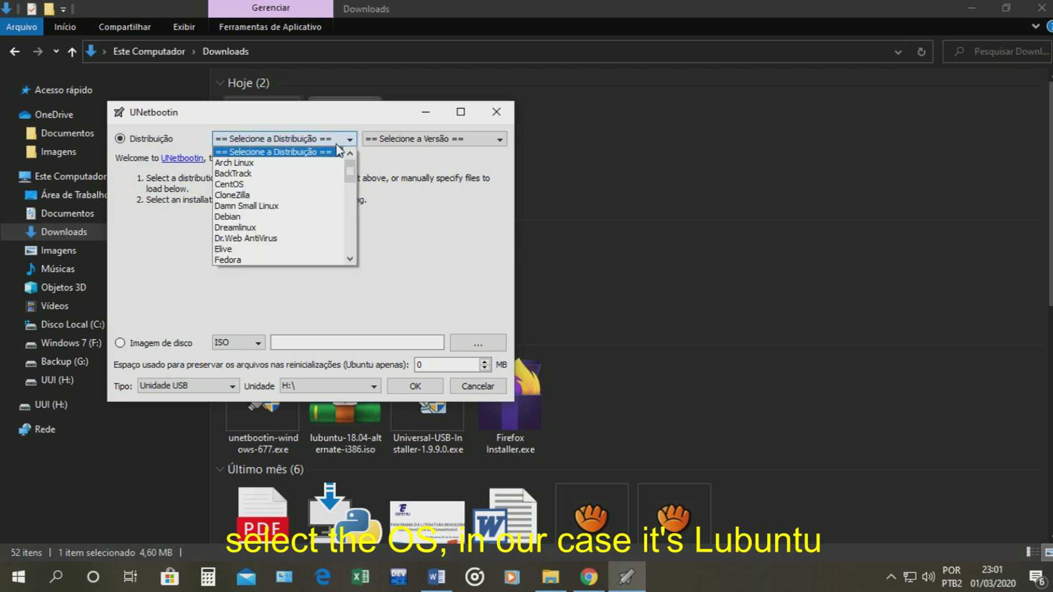
scroll(270, 203, "down", 4)
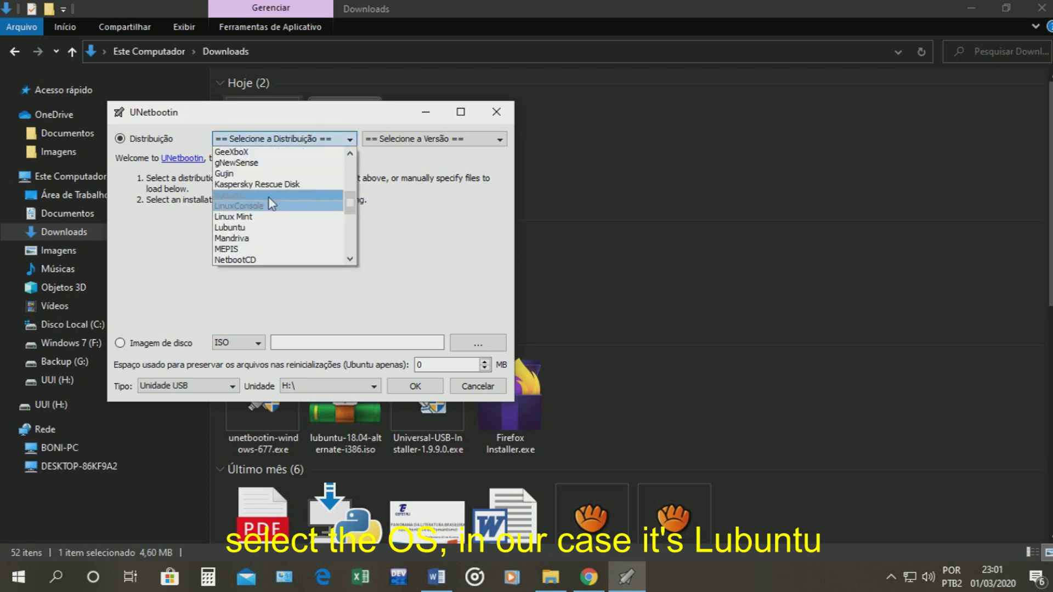
left_click(264, 229)
- Load the lubuntu ISO as the disk image with target drive H:\, then check UUI (H:)
left_click(256, 347)
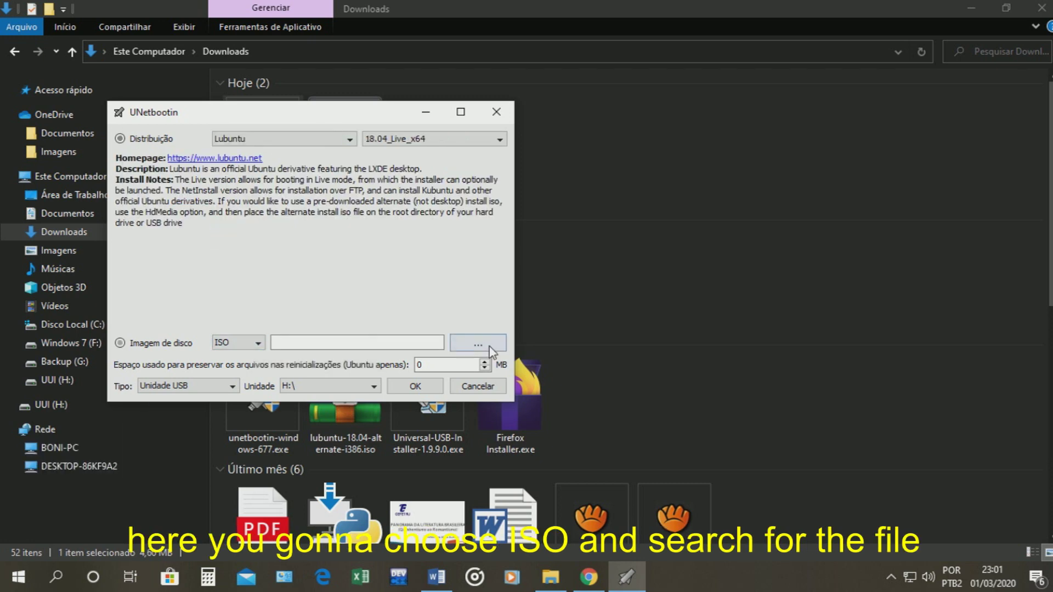
left_click(480, 345)
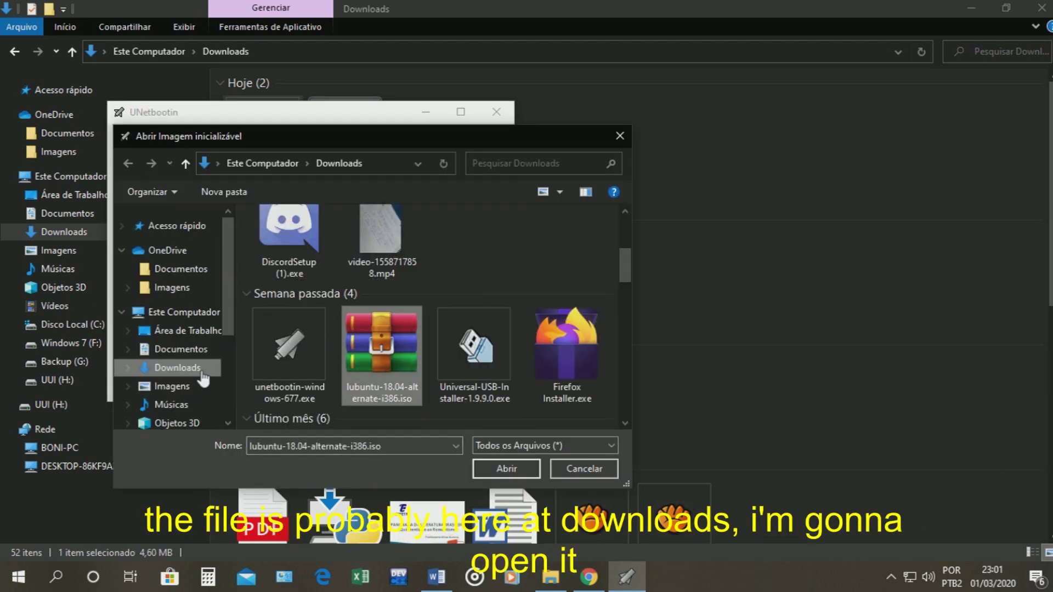
left_click(512, 470)
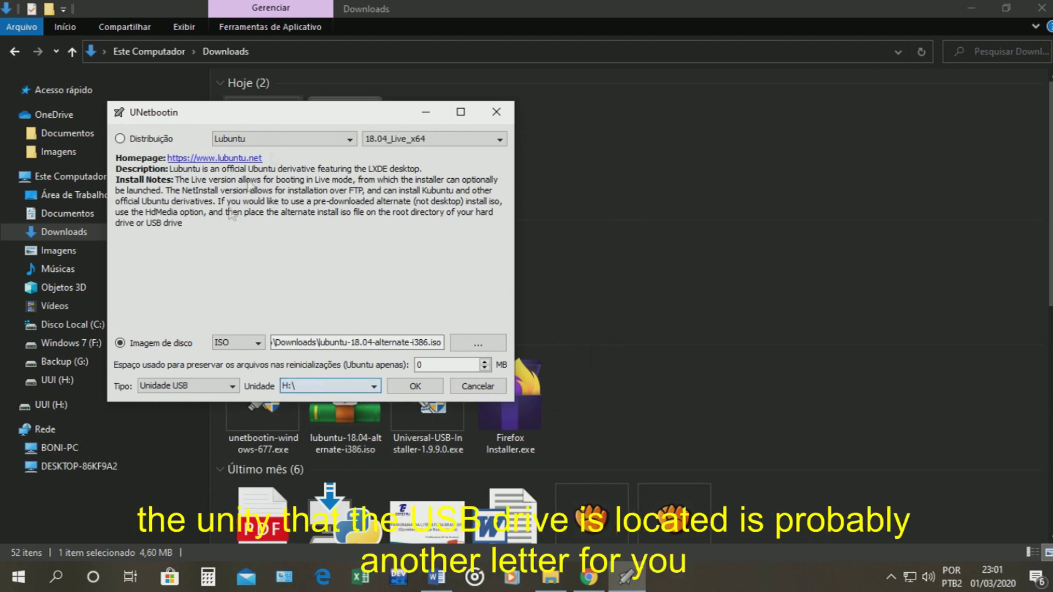
left_click_drag(318, 123, 711, 101)
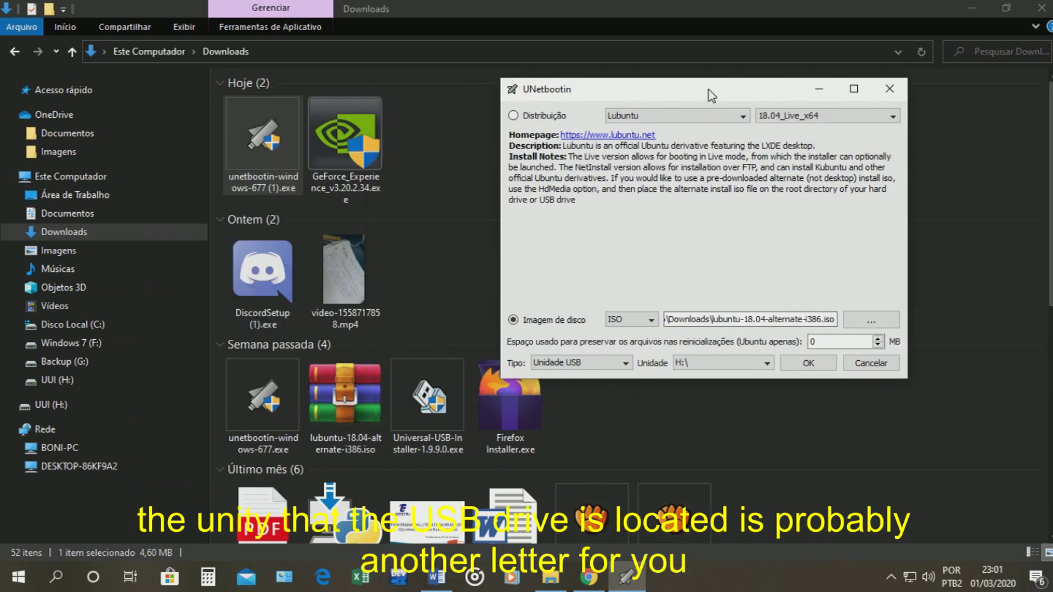
left_click(711, 363)
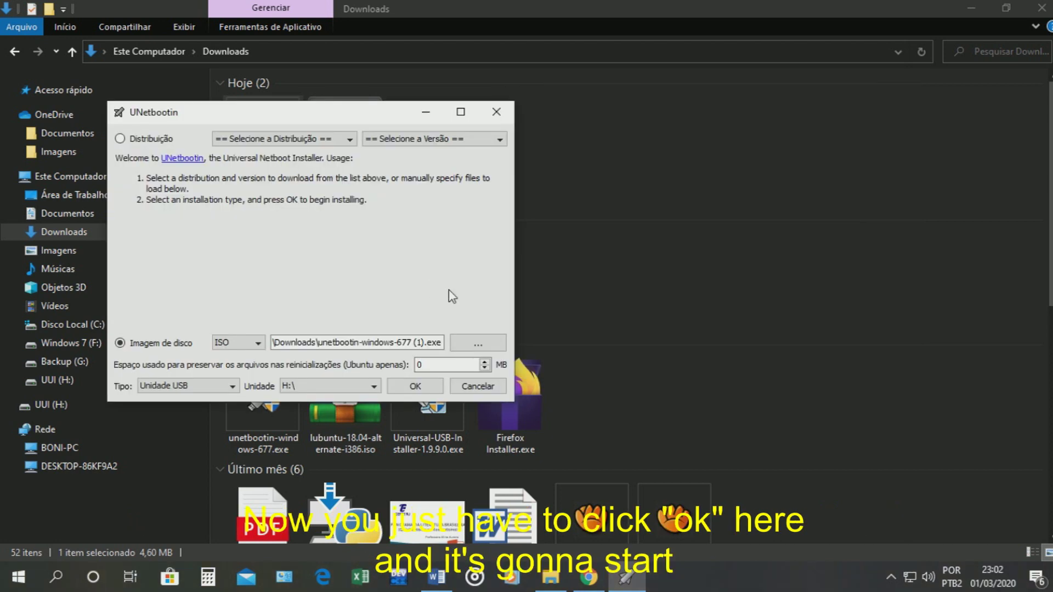
left_click(93, 406)
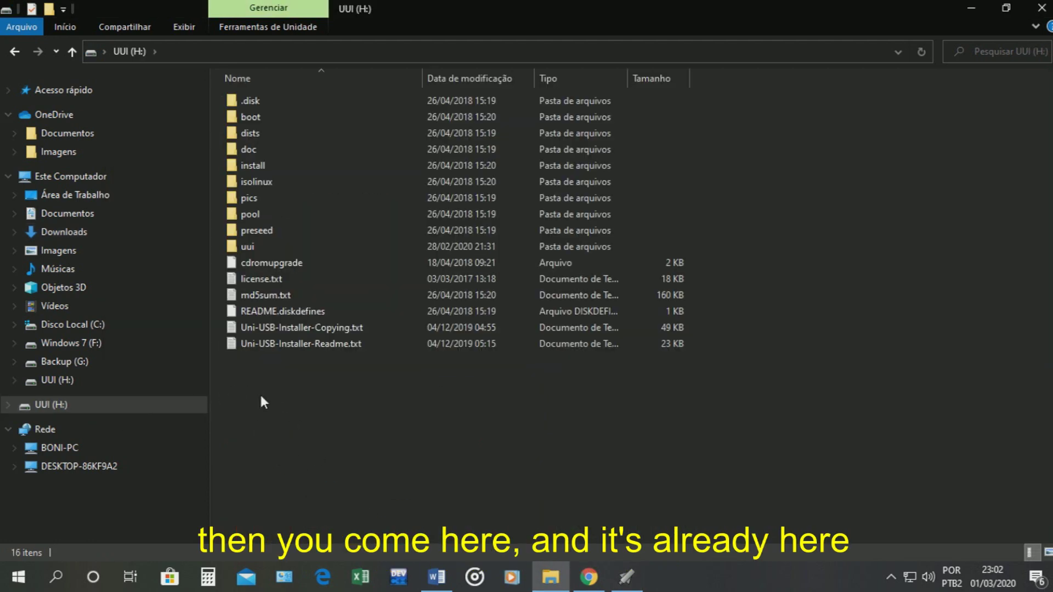